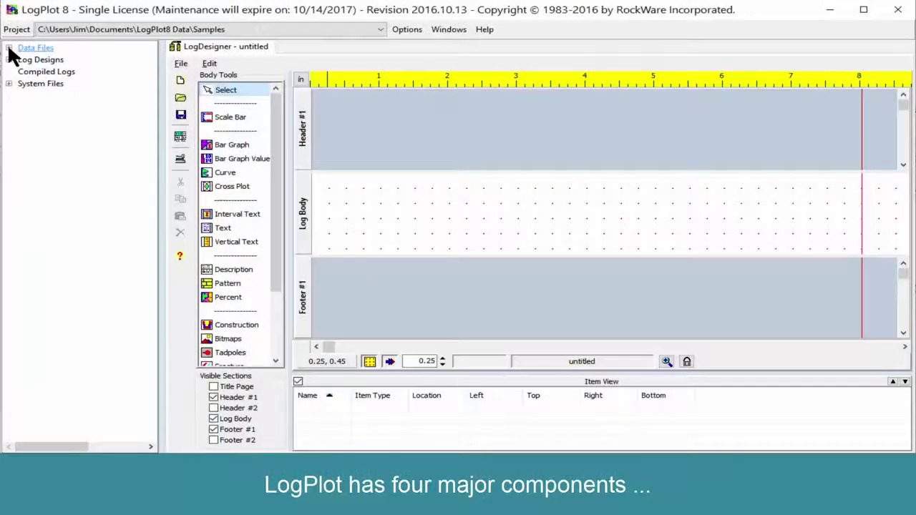
# Expand and collapse Data Files, Log Designs and System Files, ending with Log Designs expanded.
pyautogui.click(22, 60)
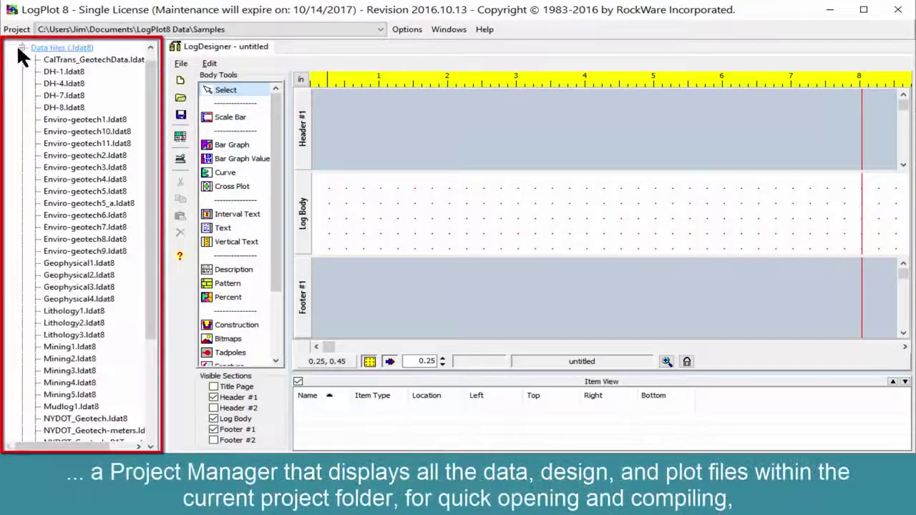
pyautogui.click(21, 47)
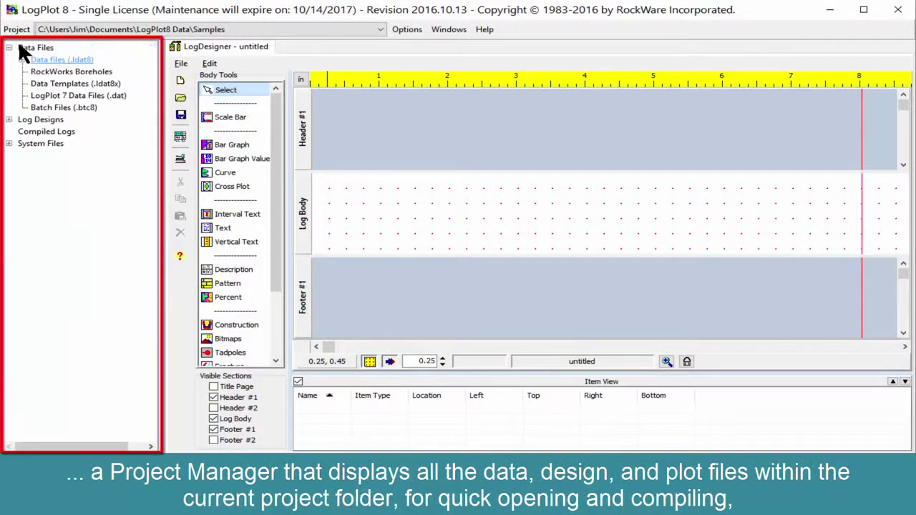
pyautogui.click(8, 119)
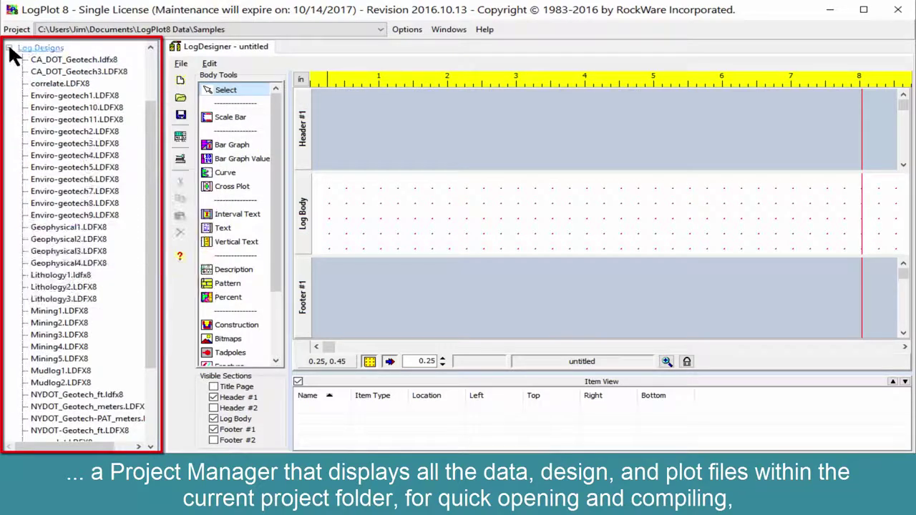
pyautogui.click(9, 48)
pyautogui.click(10, 144)
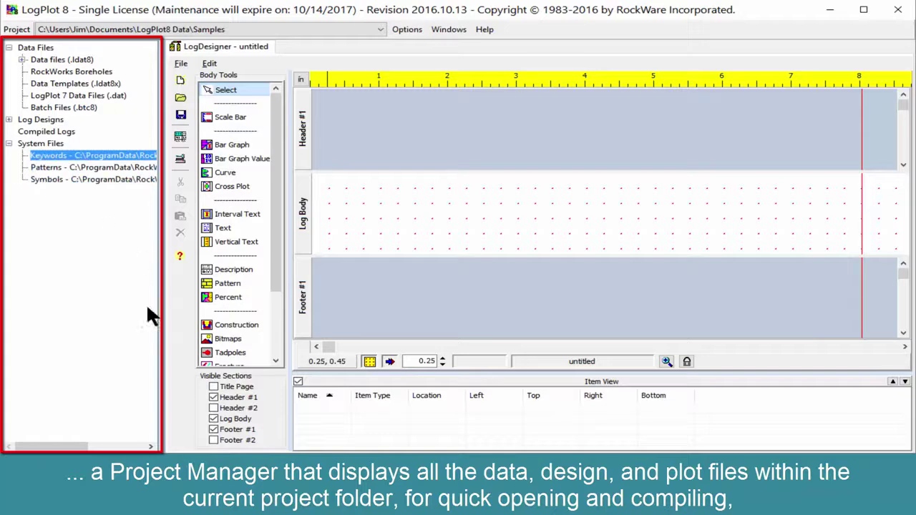
pyautogui.click(40, 120)
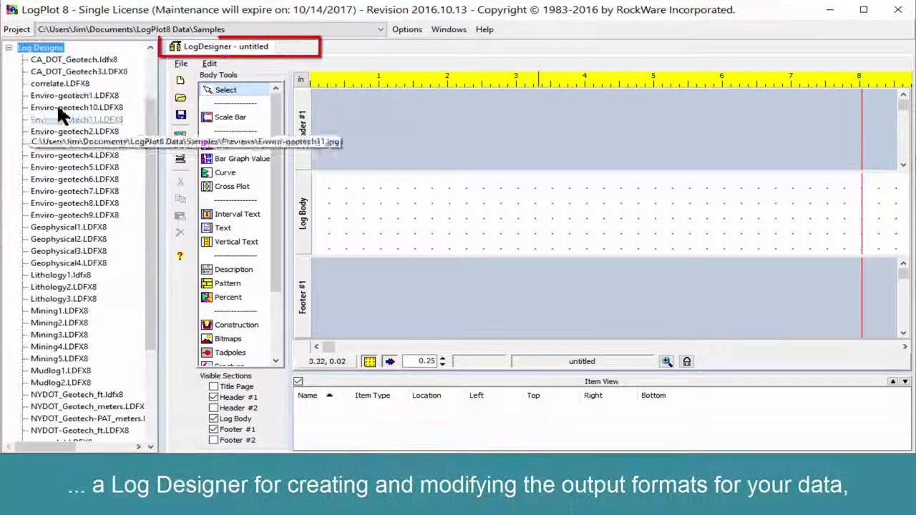
# Open CA_DOT_Geotech3, move the Lithology Description column to 1.95, and browse its data tables.
pyautogui.doubleClick(79, 71)
pyautogui.moveTo(413, 236); pyautogui.dragTo(444, 237)
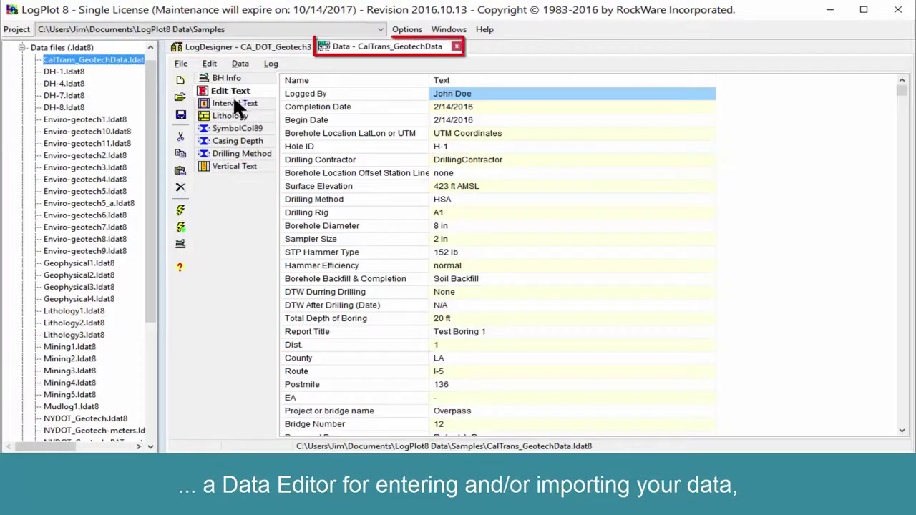
pyautogui.click(233, 103)
pyautogui.click(238, 114)
pyautogui.click(239, 129)
pyautogui.click(241, 153)
pyautogui.click(239, 163)
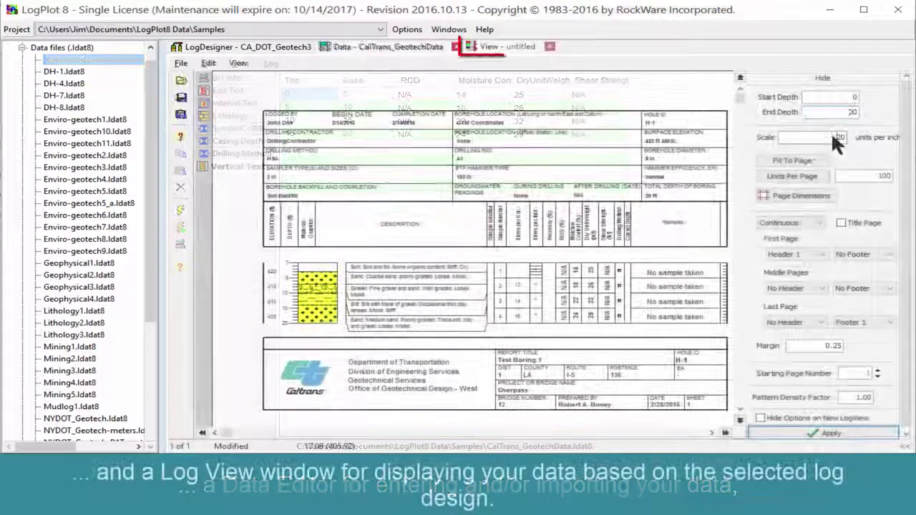
# Set the Log View scale to 5.
pyautogui.write('5')
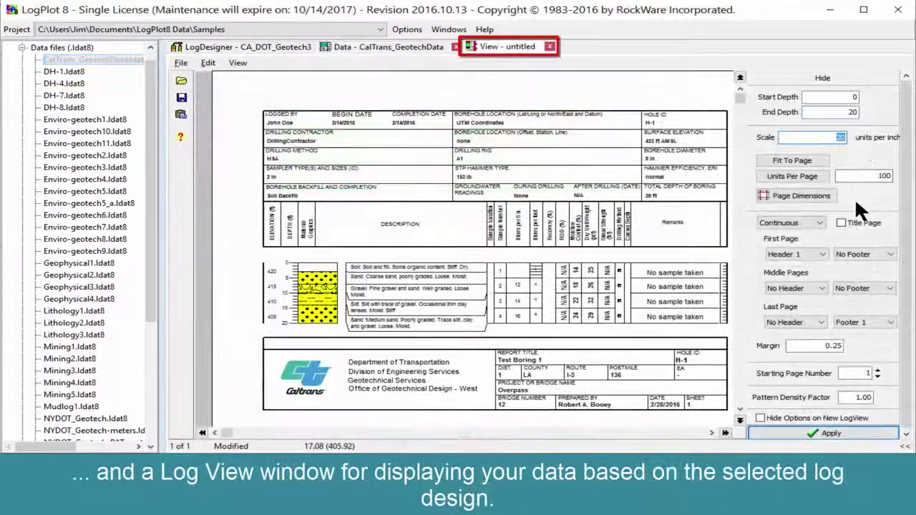
pyautogui.press('Return')
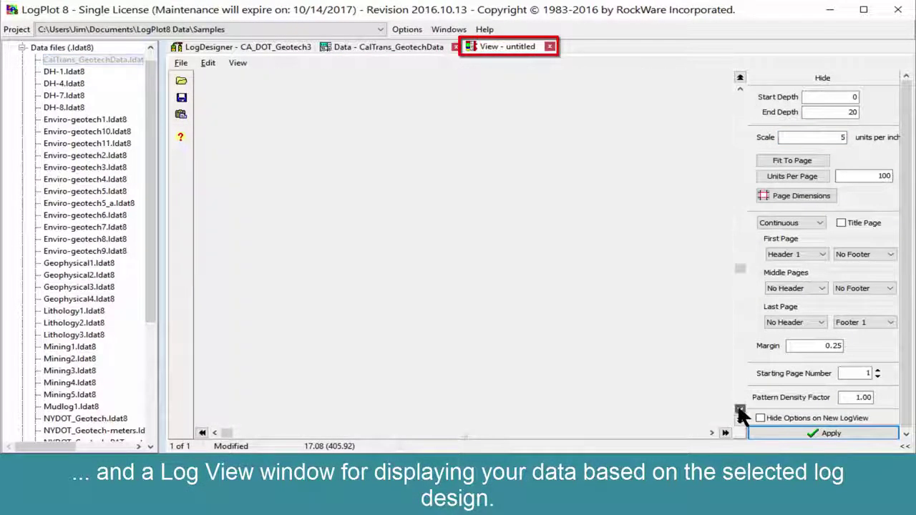
pyautogui.click(739, 408)
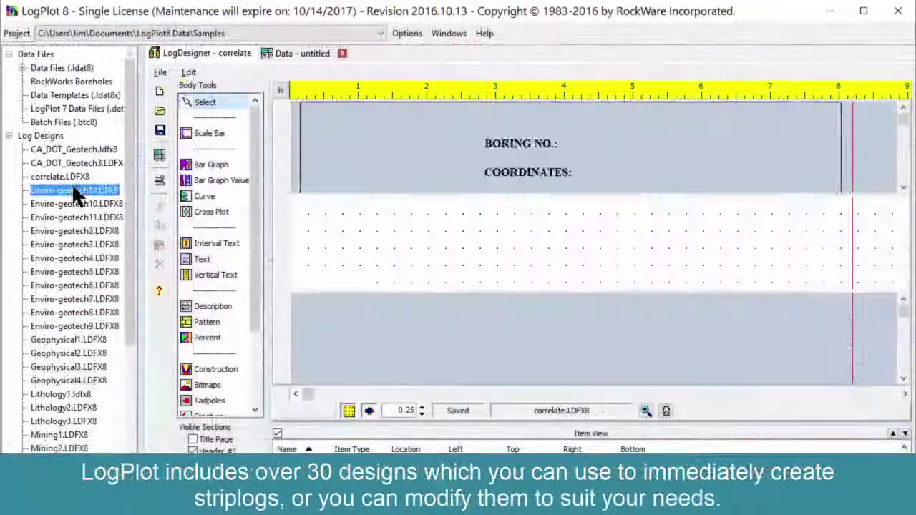
# Preview each sample log design in turn, from Enviro-geotech8 through Radon, RW-Mining4a and uscs.
pyautogui.click(72, 217)
pyautogui.click(67, 256)
pyautogui.click(67, 282)
pyautogui.click(69, 313)
pyautogui.click(63, 348)
pyautogui.click(65, 382)
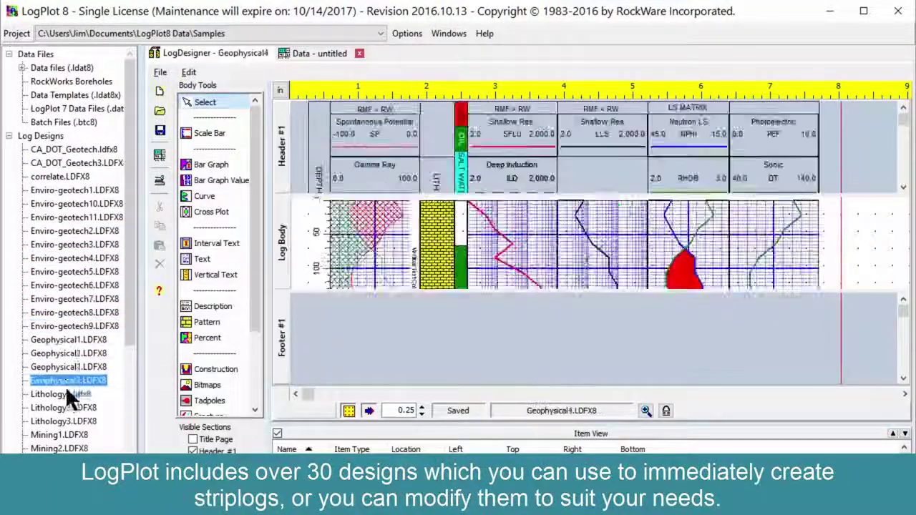
pyautogui.click(64, 408)
pyautogui.click(64, 434)
pyautogui.click(60, 448)
pyautogui.scroll(-5, 68, 358)
pyautogui.click(71, 312)
pyautogui.click(72, 339)
pyautogui.click(72, 352)
pyautogui.click(77, 366)
pyautogui.click(66, 394)
pyautogui.click(66, 421)
pyautogui.click(65, 448)
# Open the Enviro-geotech7 design and create a new data file from it.
pyautogui.click(89, 190)
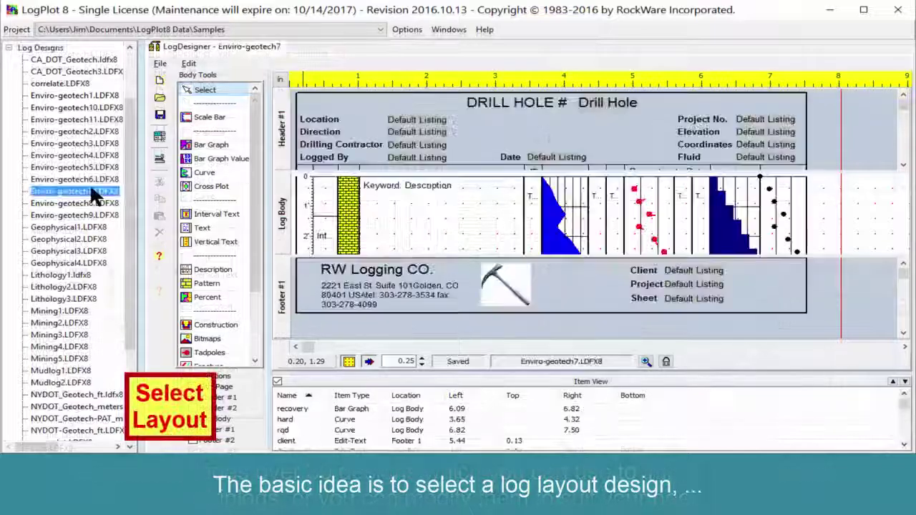
pyautogui.moveTo(90, 190)
pyautogui.click(160, 63)
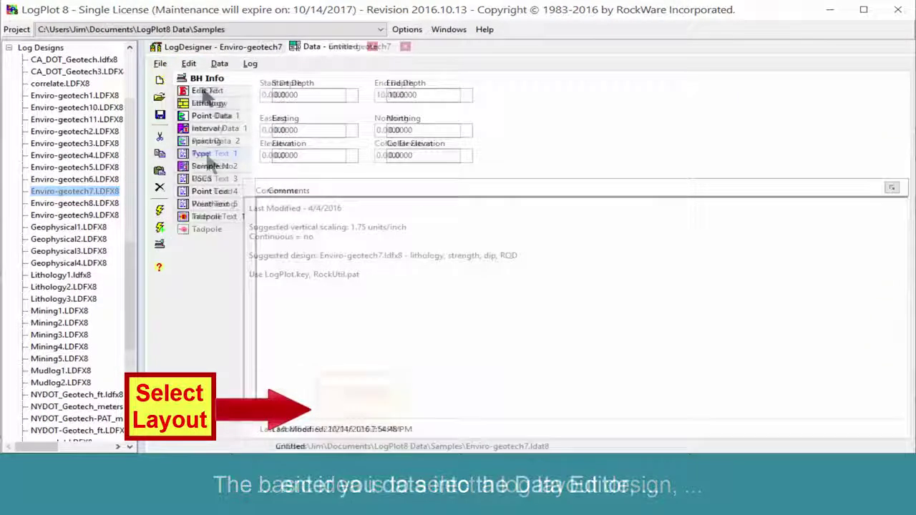
pyautogui.click(206, 105)
# Browse the new data file's Spacing, Sample No, Point Load and Tadpole tables.
pyautogui.click(207, 140)
pyautogui.click(208, 166)
pyautogui.click(211, 191)
pyautogui.click(206, 216)
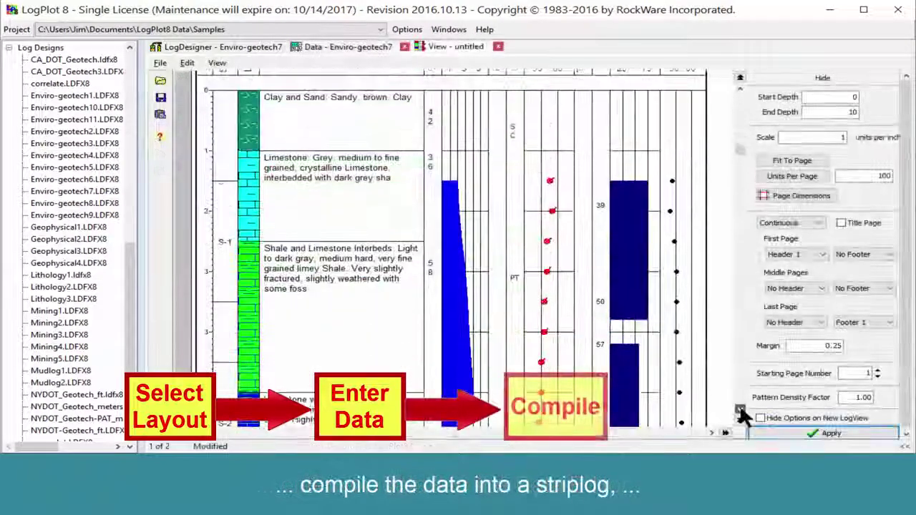
pyautogui.click(740, 413)
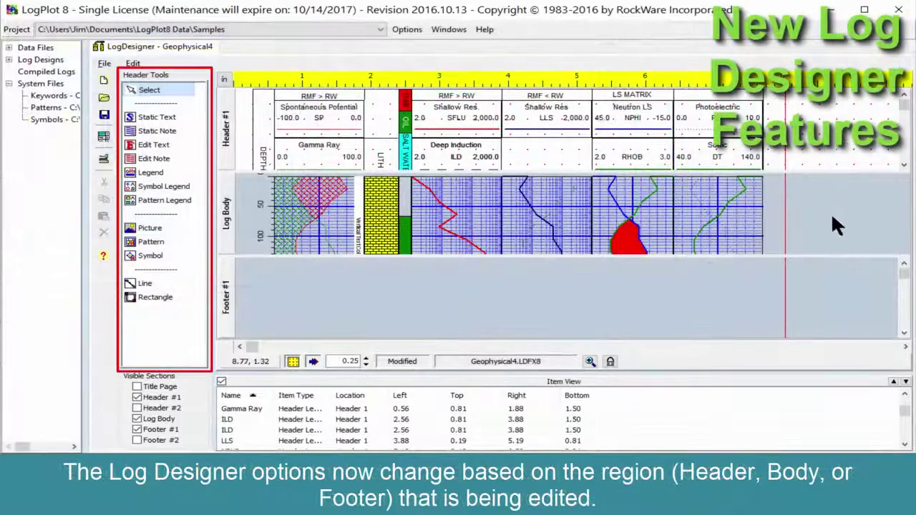
# Switch the edited region between Log Body, footer and header.
pyautogui.click(832, 217)
pyautogui.click(832, 295)
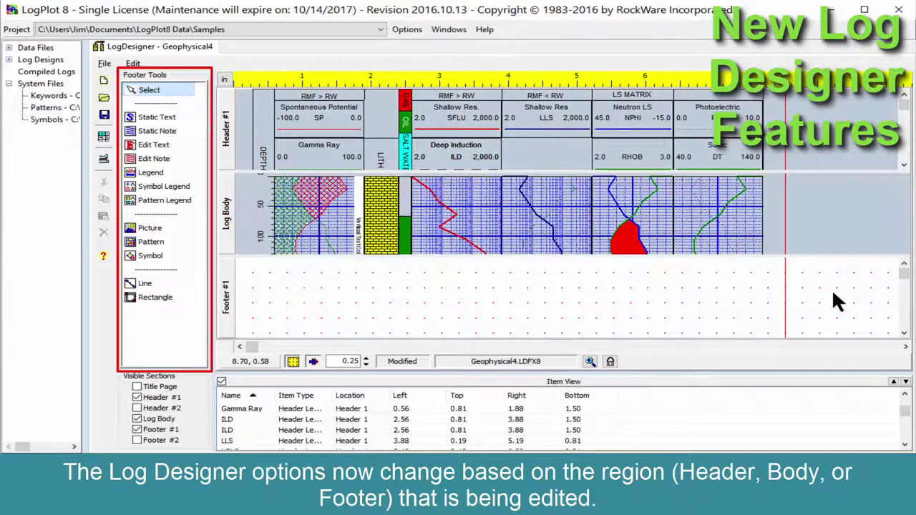
pyautogui.click(829, 222)
pyautogui.click(834, 151)
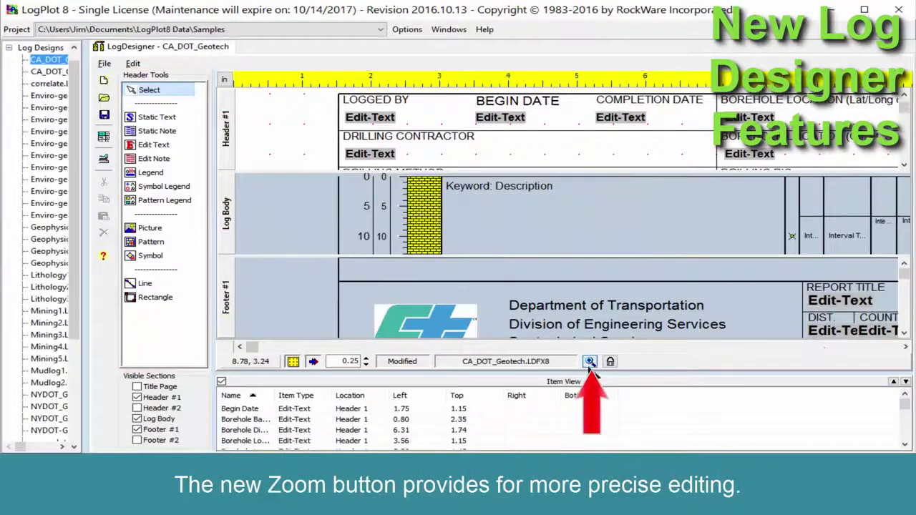
# Change the design zoom, lock item positions, and select the N NOT SURVEYED coordinates text.
pyautogui.click(588, 362)
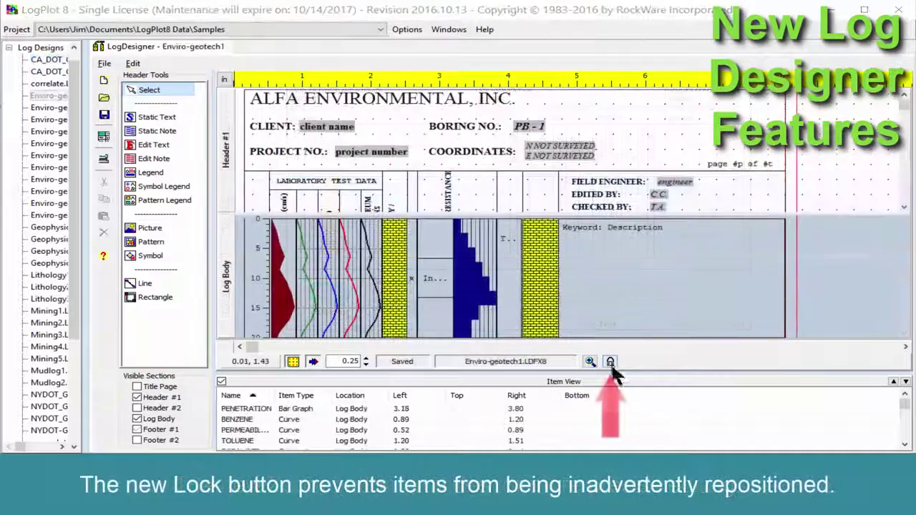
pyautogui.click(610, 362)
pyautogui.click(568, 151)
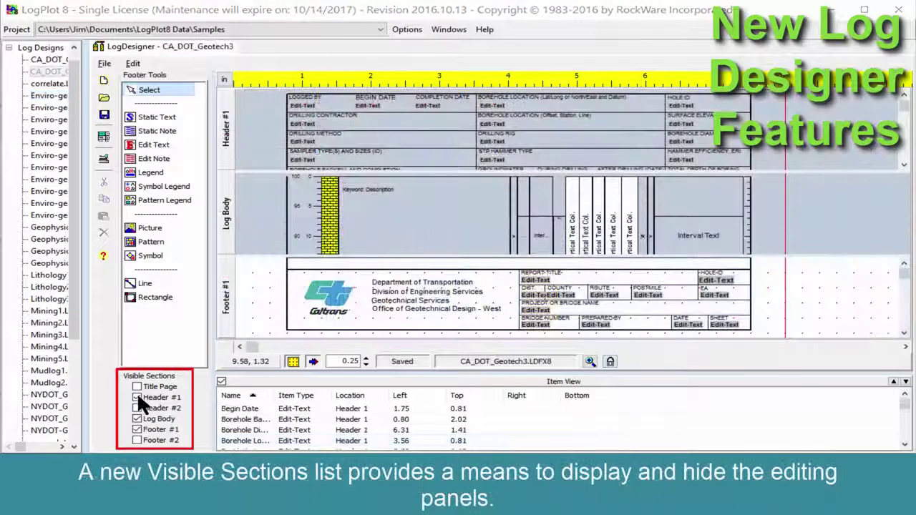
# Hide, then show again, the Header #1, Log Body and Footer #1 sections.
pyautogui.click(137, 396)
pyautogui.click(136, 419)
pyautogui.click(136, 430)
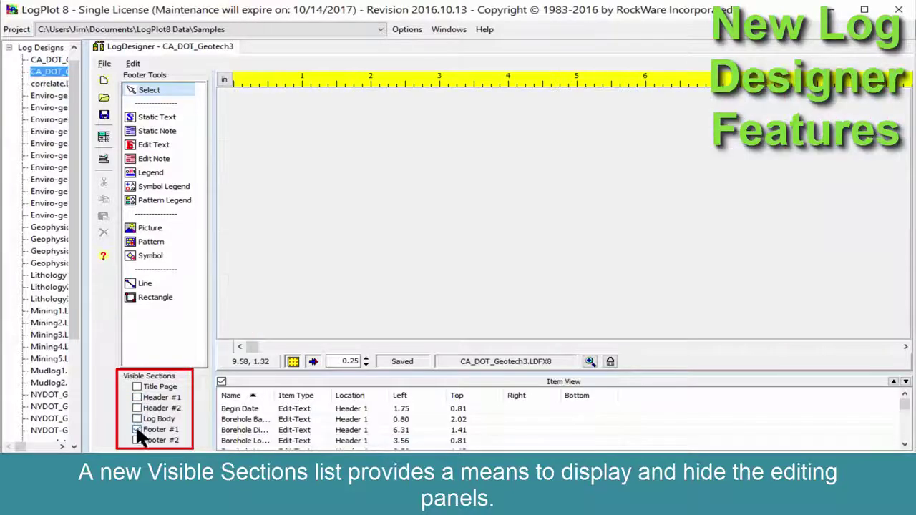
pyautogui.click(136, 419)
pyautogui.click(137, 397)
pyautogui.click(137, 429)
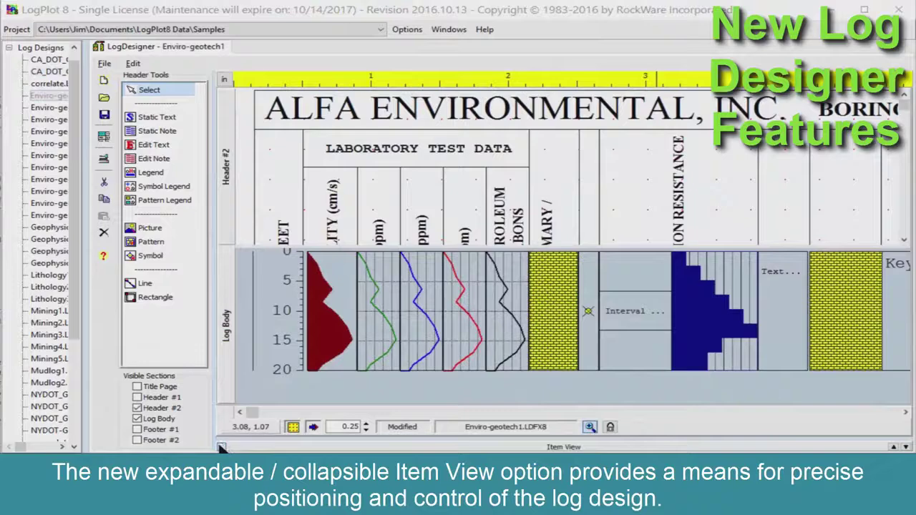
# Expand the Item View list, scroll to the Header 2 text items, and jump to the client name field.
pyautogui.click(250, 442)
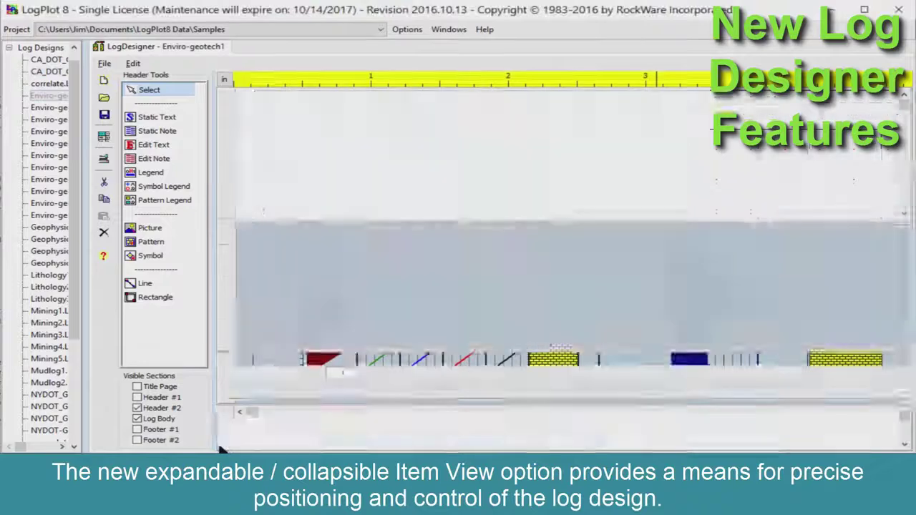
pyautogui.click(904, 444)
pyautogui.click(904, 445)
pyautogui.click(904, 444)
pyautogui.click(904, 444)
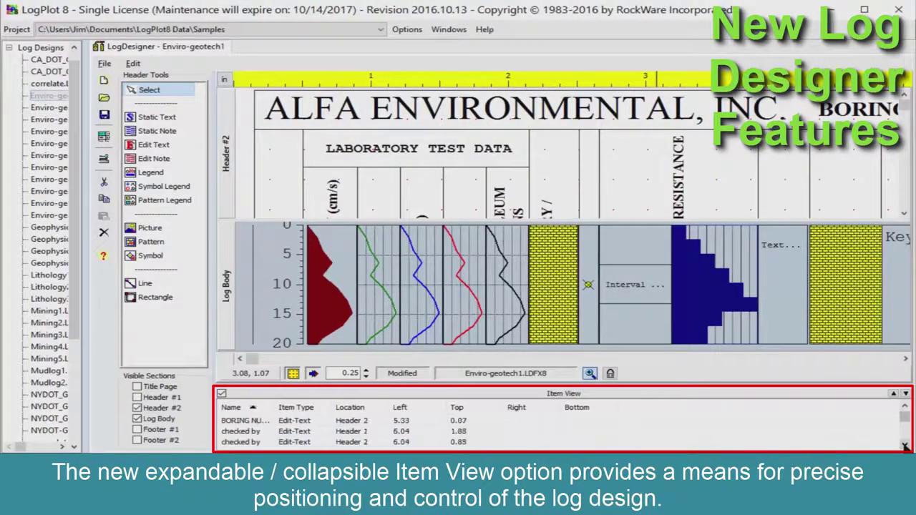
pyautogui.click(423, 429)
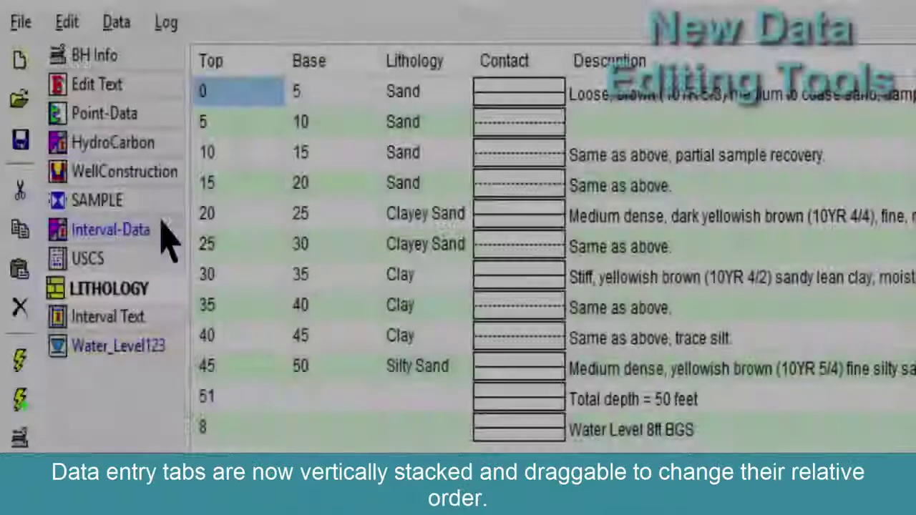
# Reorder the data tabs: SAMPLE second, BH Info after USCS, LITHOLOGY and Interval Text moved higher.
pyautogui.click(126, 58)
pyautogui.moveTo(126, 58); pyautogui.dragTo(127, 154)
pyautogui.click(137, 196)
pyautogui.moveTo(137, 197); pyautogui.dragTo(139, 89)
pyautogui.moveTo(139, 150)
pyautogui.mouseDown()
pyautogui.moveTo(143, 286)
pyautogui.moveTo(143, 143)
pyautogui.mouseUp()
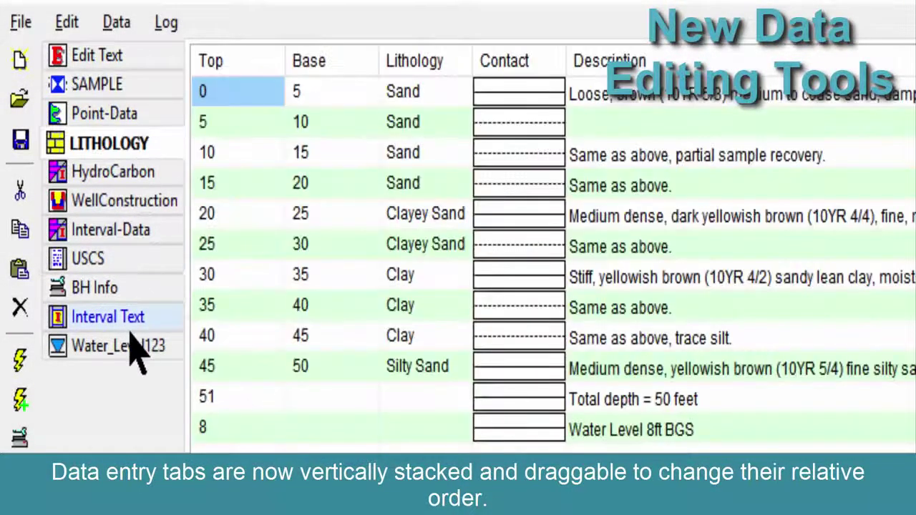
pyautogui.moveTo(107, 317); pyautogui.dragTo(108, 231)
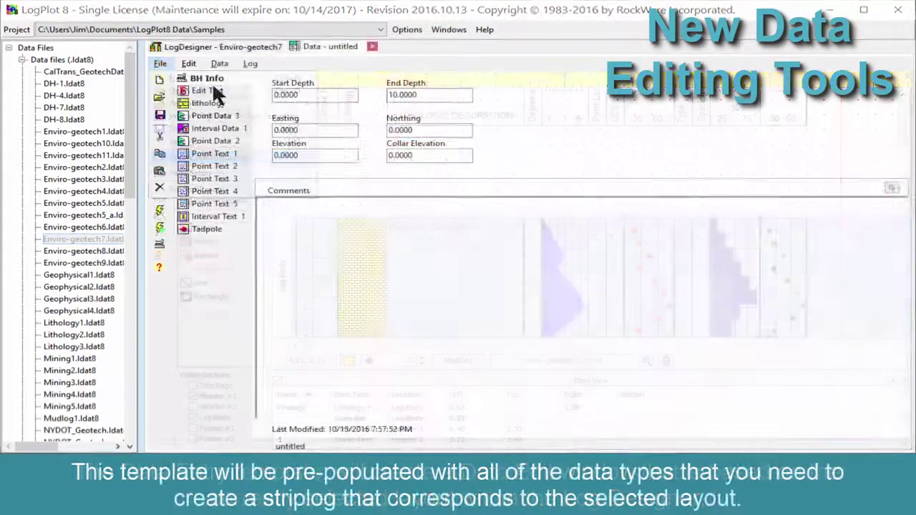
# Browse each table of the new data file, from Edit Text and Lithology through Point Text 1–5 to Tadpole.
pyautogui.click(211, 91)
pyautogui.click(212, 104)
pyautogui.click(212, 115)
pyautogui.click(213, 128)
pyautogui.click(214, 141)
pyautogui.click(216, 153)
pyautogui.click(217, 166)
pyautogui.click(216, 179)
pyautogui.click(215, 191)
pyautogui.click(214, 204)
pyautogui.click(214, 216)
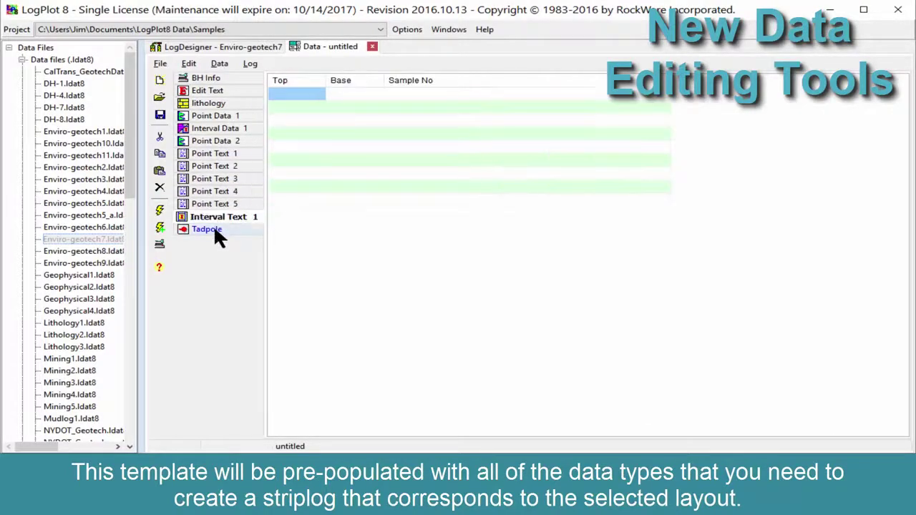
pyautogui.click(214, 230)
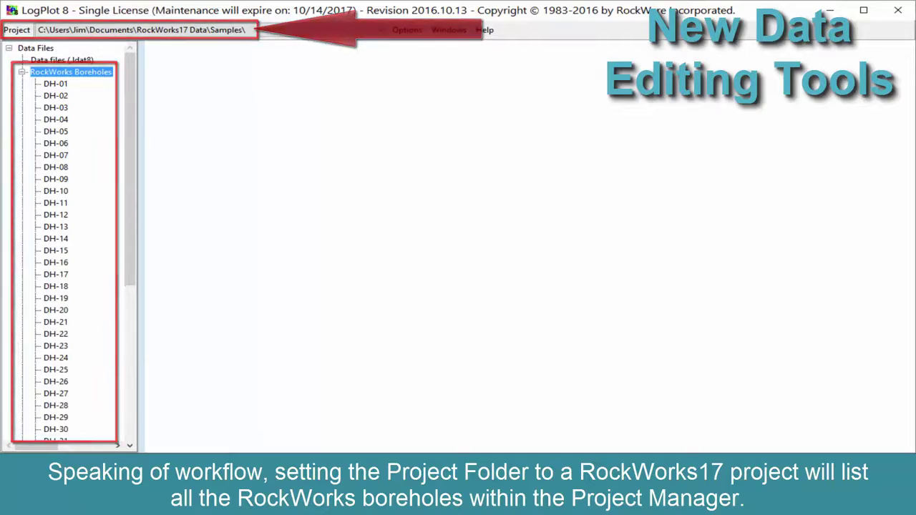
# Review DH-05's Fracture, Interval, Lithology, Pattern, Point, Stratigraphy, Symbol, Time and Vector data.
pyautogui.click(213, 104)
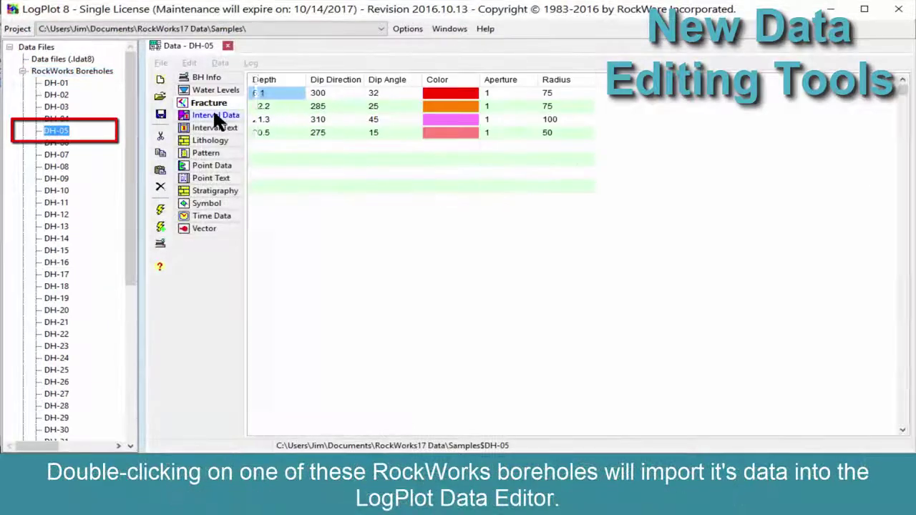
pyautogui.click(214, 116)
pyautogui.click(213, 128)
pyautogui.click(213, 140)
pyautogui.click(214, 153)
pyautogui.click(214, 165)
pyautogui.click(213, 177)
pyautogui.click(217, 190)
pyautogui.click(214, 203)
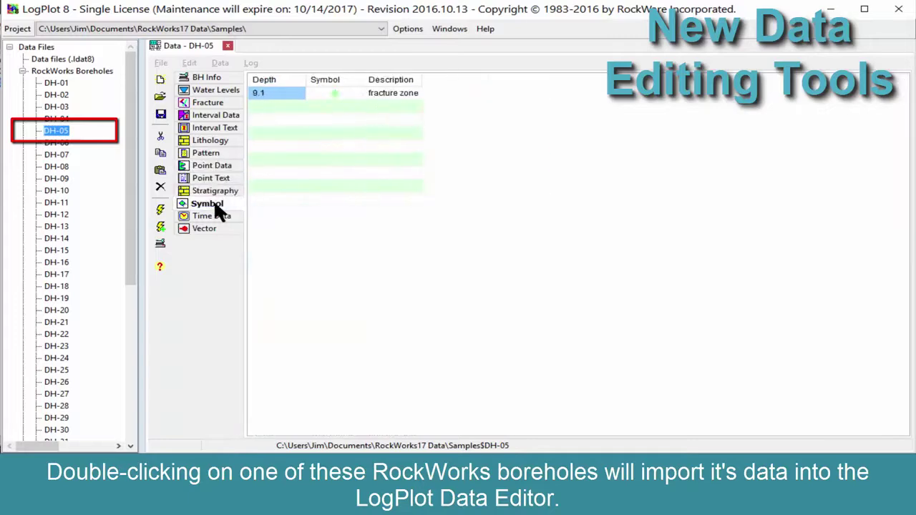
pyautogui.click(212, 215)
pyautogui.click(208, 229)
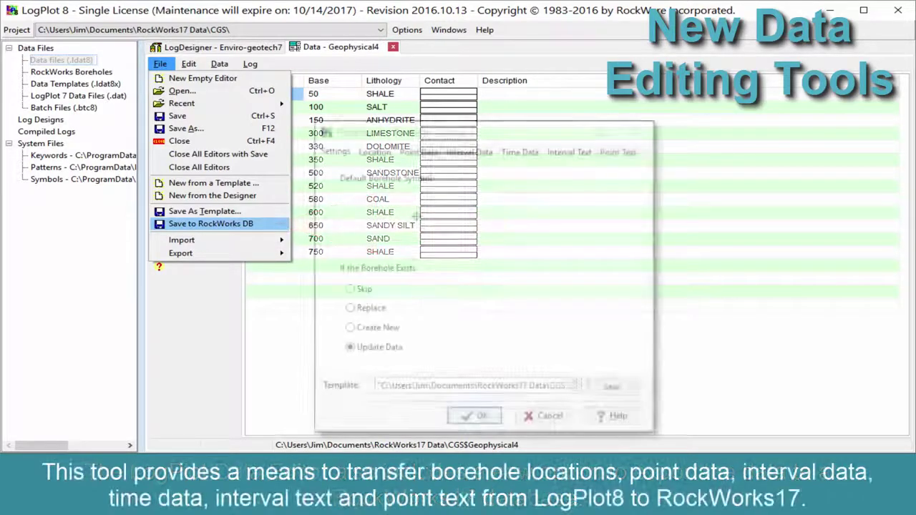
# Review the RockWorks Transfer Options for location, point, interval, time and text data, then close it.
pyautogui.click(374, 150)
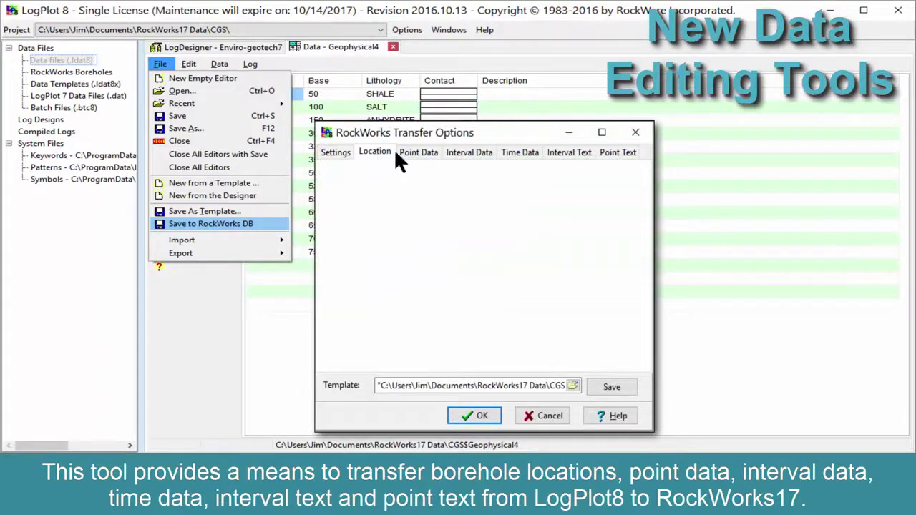
pyautogui.click(423, 150)
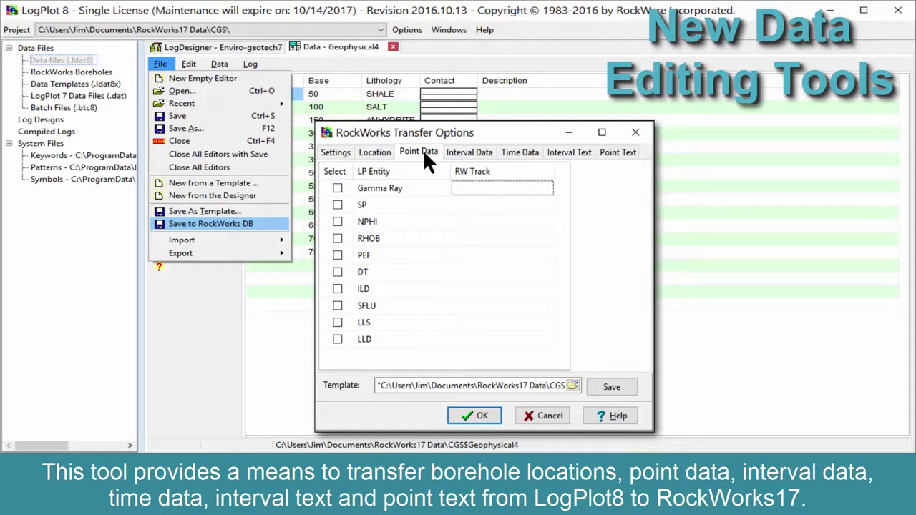
pyautogui.click(467, 151)
pyautogui.click(519, 153)
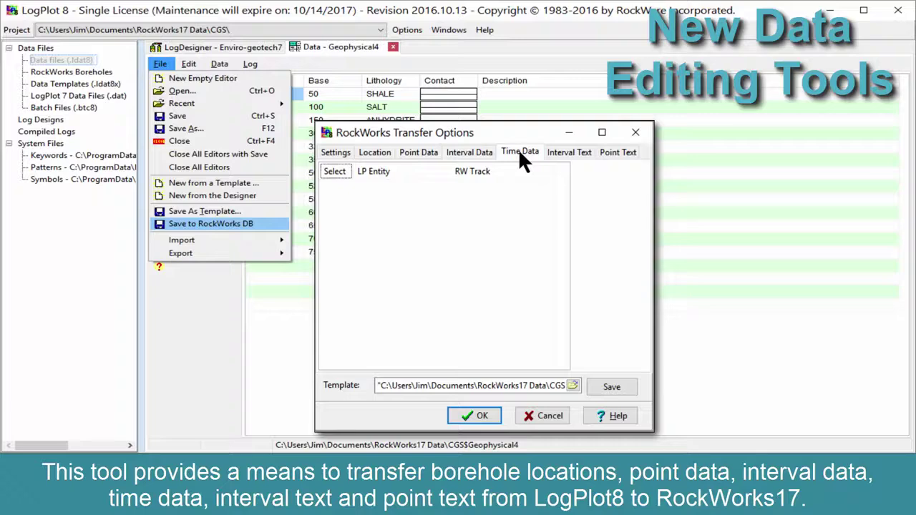
pyautogui.click(573, 153)
pyautogui.click(630, 158)
pyautogui.click(635, 132)
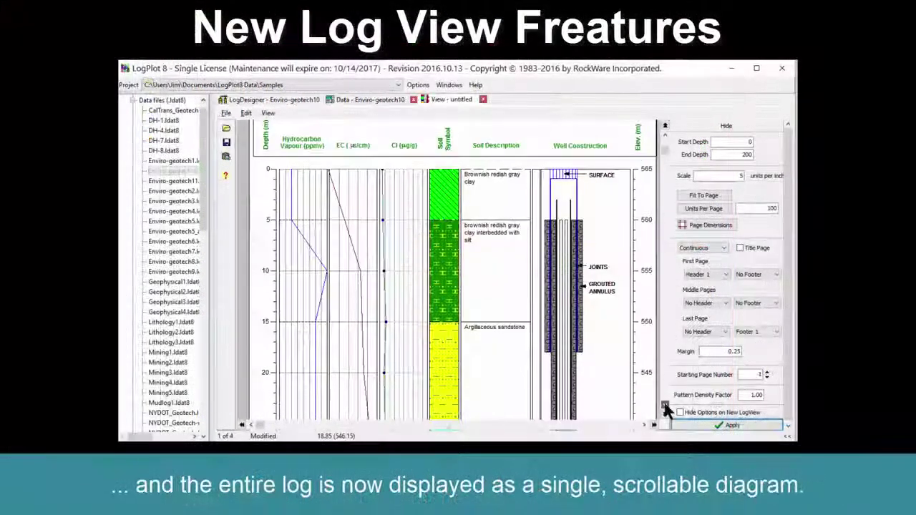
# Scroll down through the Enviro-geotech10 log in the Log View.
pyautogui.scroll(-10, 665, 409)
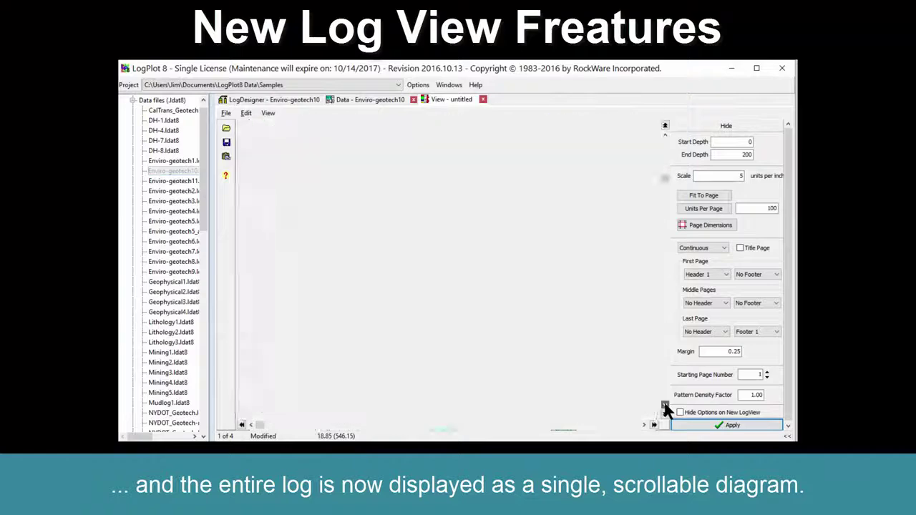
pyautogui.scroll(-5, 665, 409)
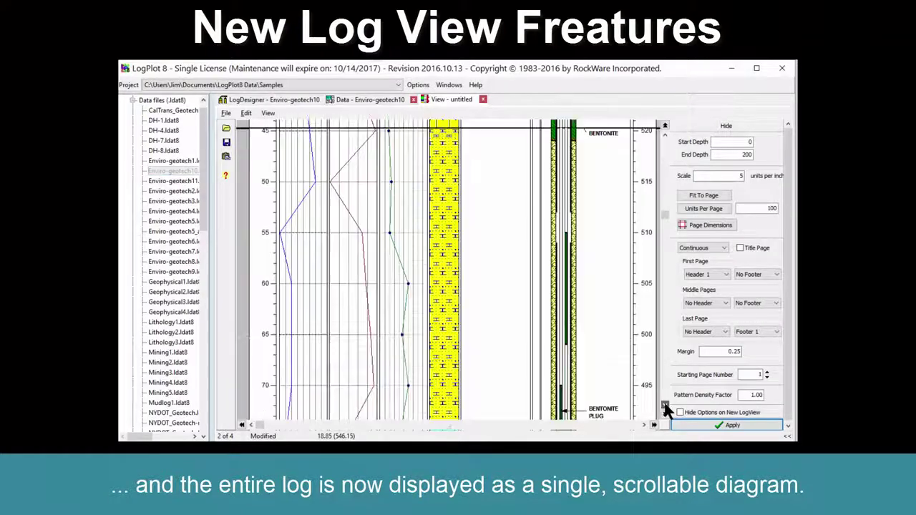
pyautogui.scroll(-5, 665, 409)
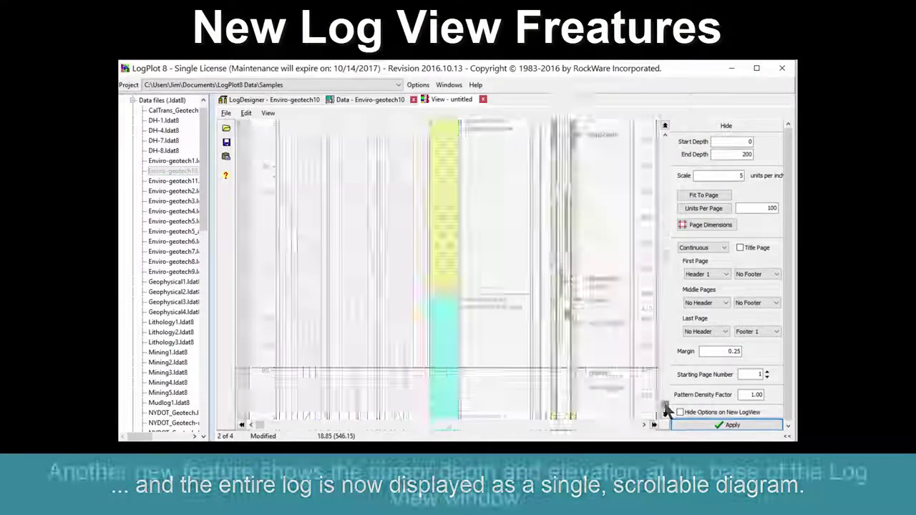